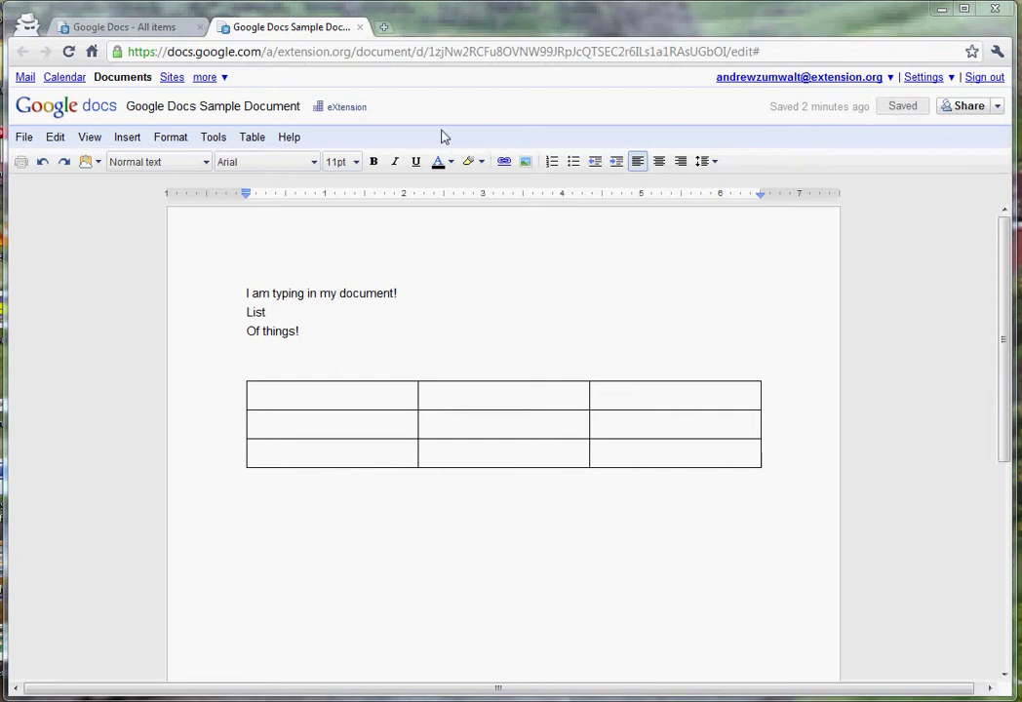
Check the document's current visibility, open its sharing settings and select the shareable link.
mouse_move(337, 117)
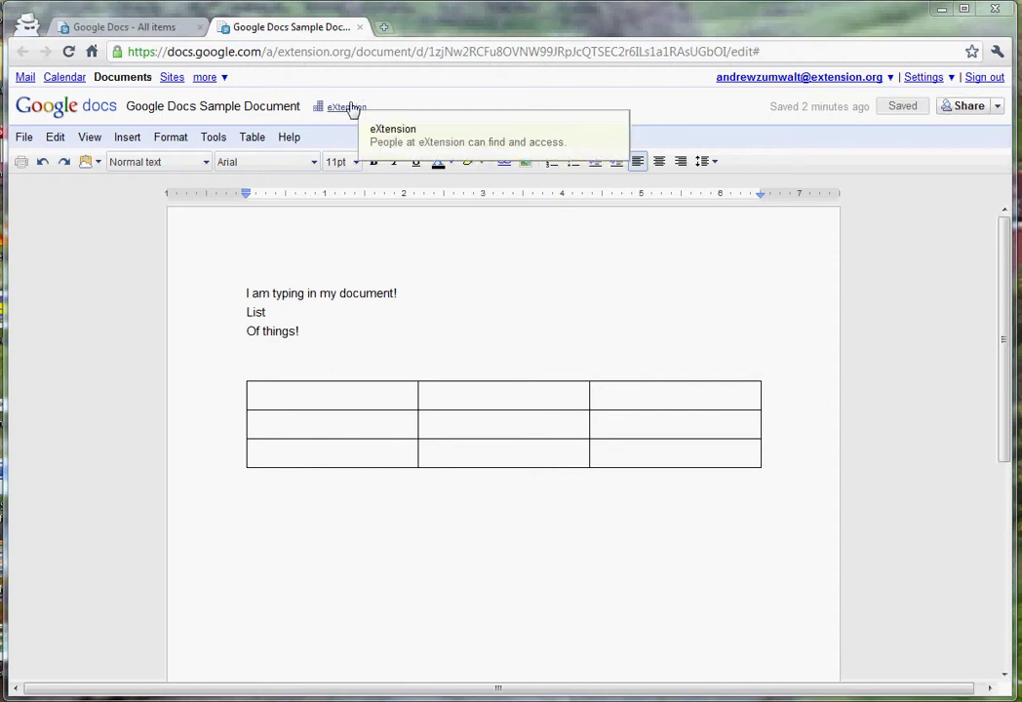
click(968, 107)
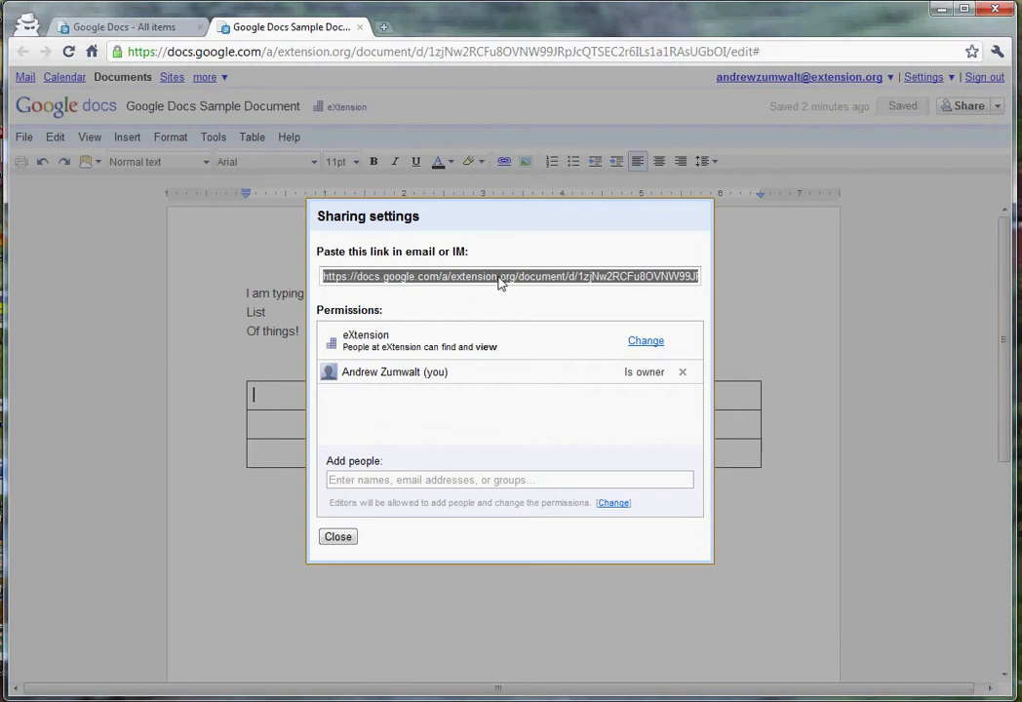
click(500, 281)
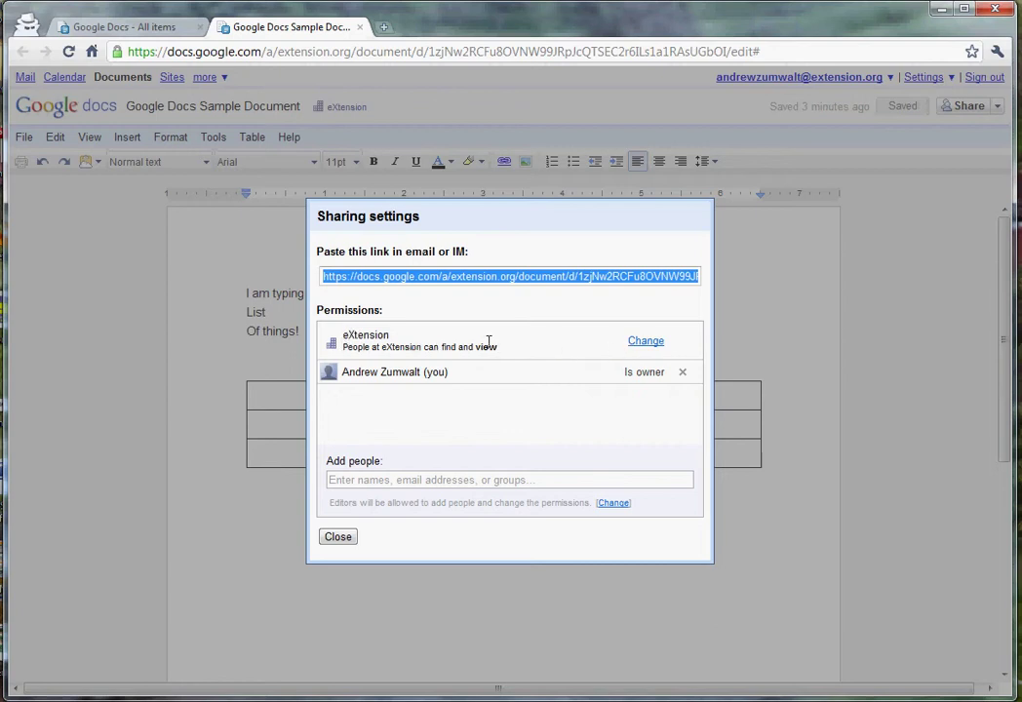
Open the visibility options and try each one in turn, from Public on the web down to Private.
click(645, 341)
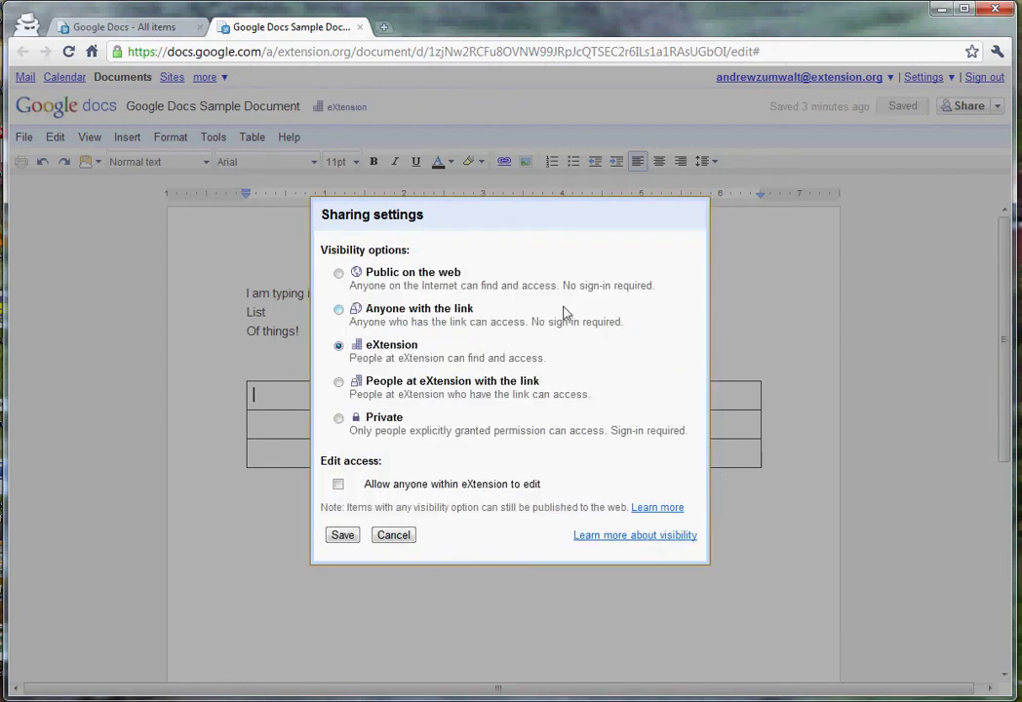
click(359, 277)
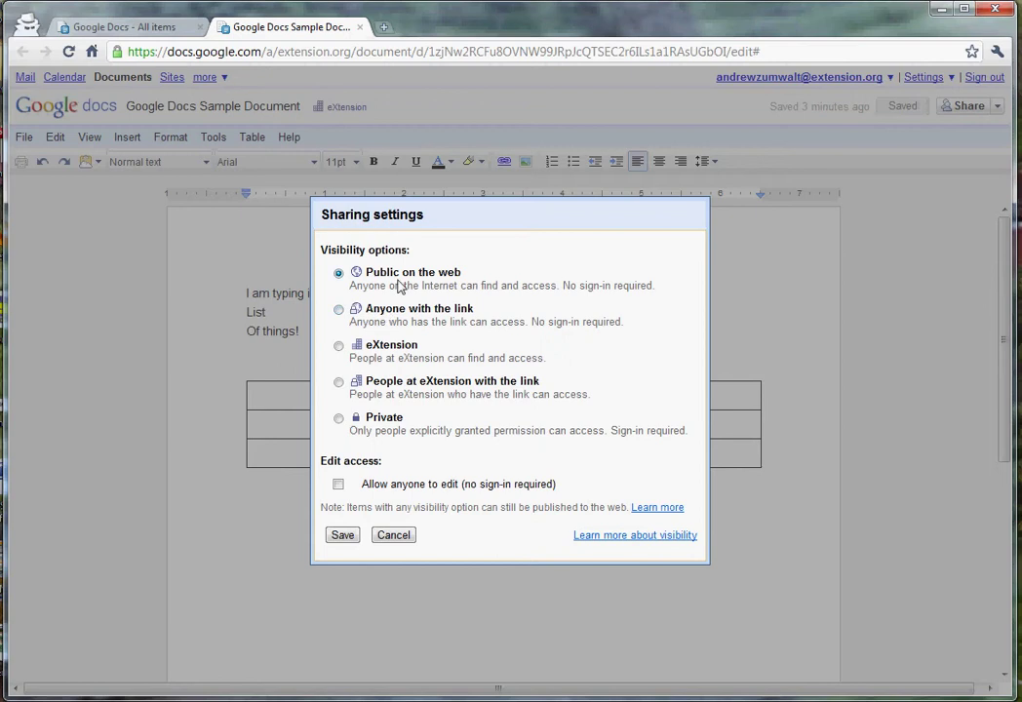
click(407, 315)
click(402, 353)
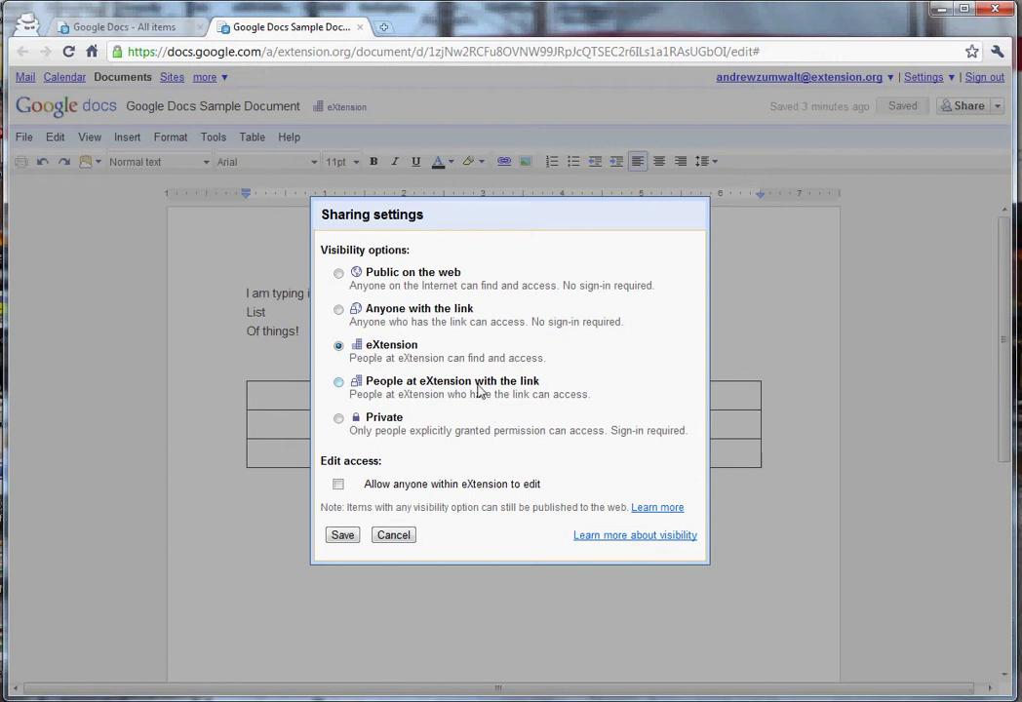
click(479, 387)
click(347, 427)
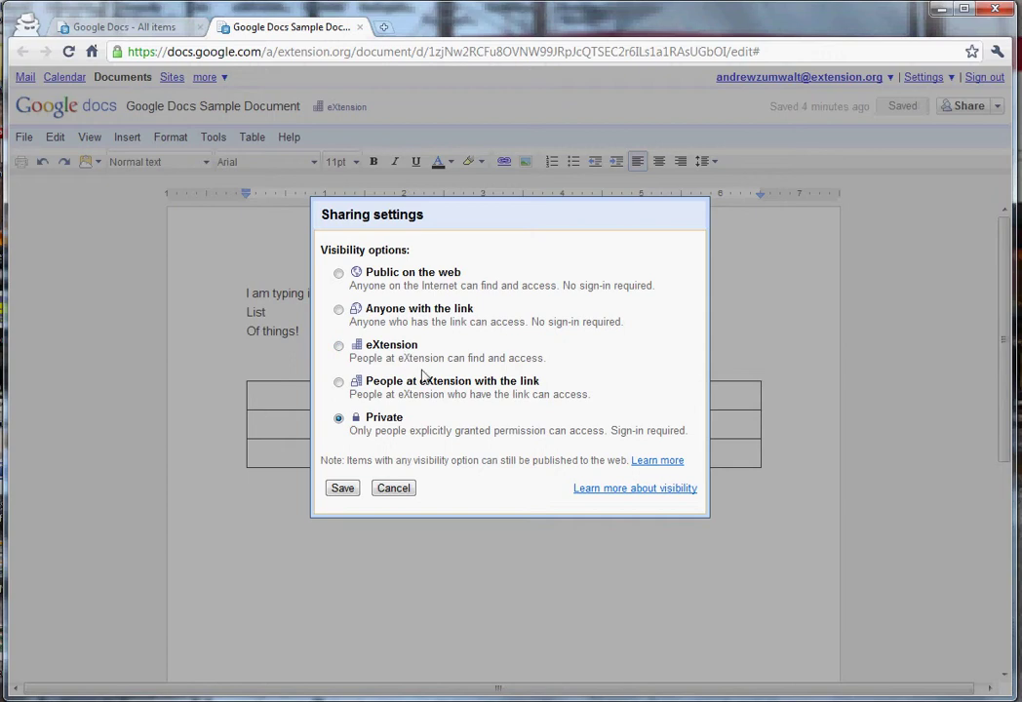
Try edit access for anyone under Public on the web, and compare it with the two eXtension visibility options.
click(392, 353)
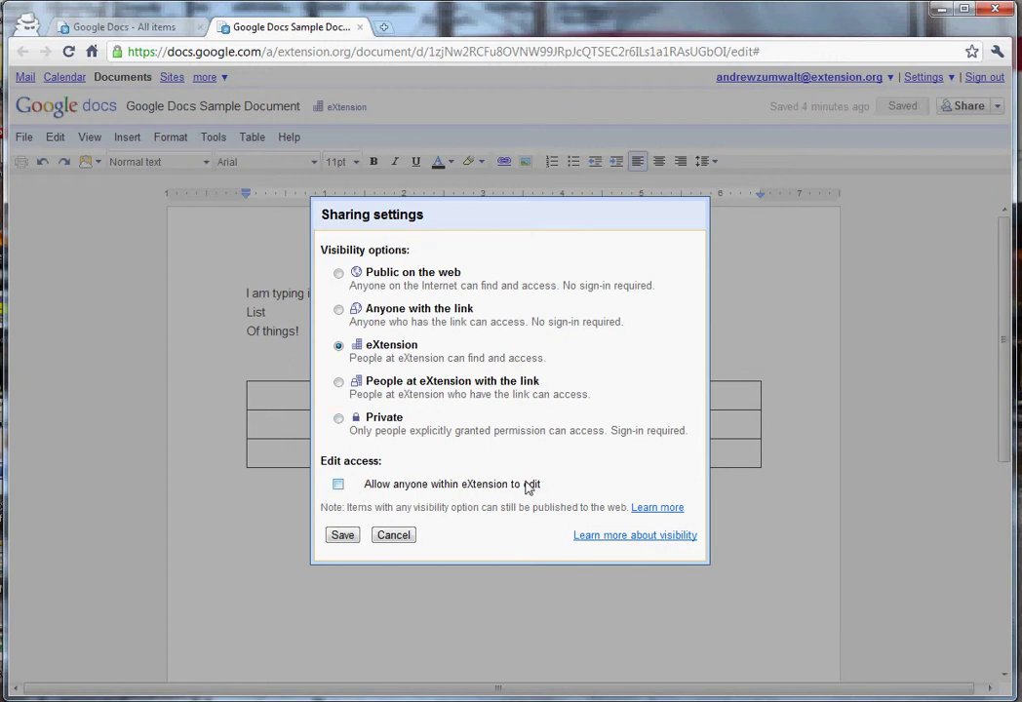
click(378, 277)
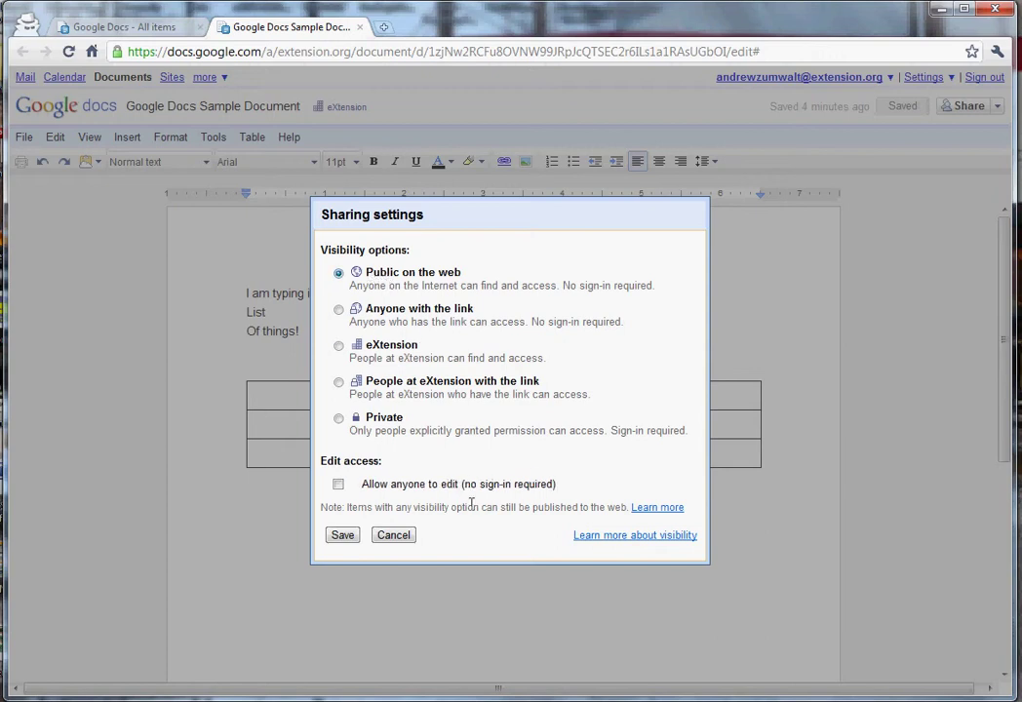
click(339, 485)
click(371, 349)
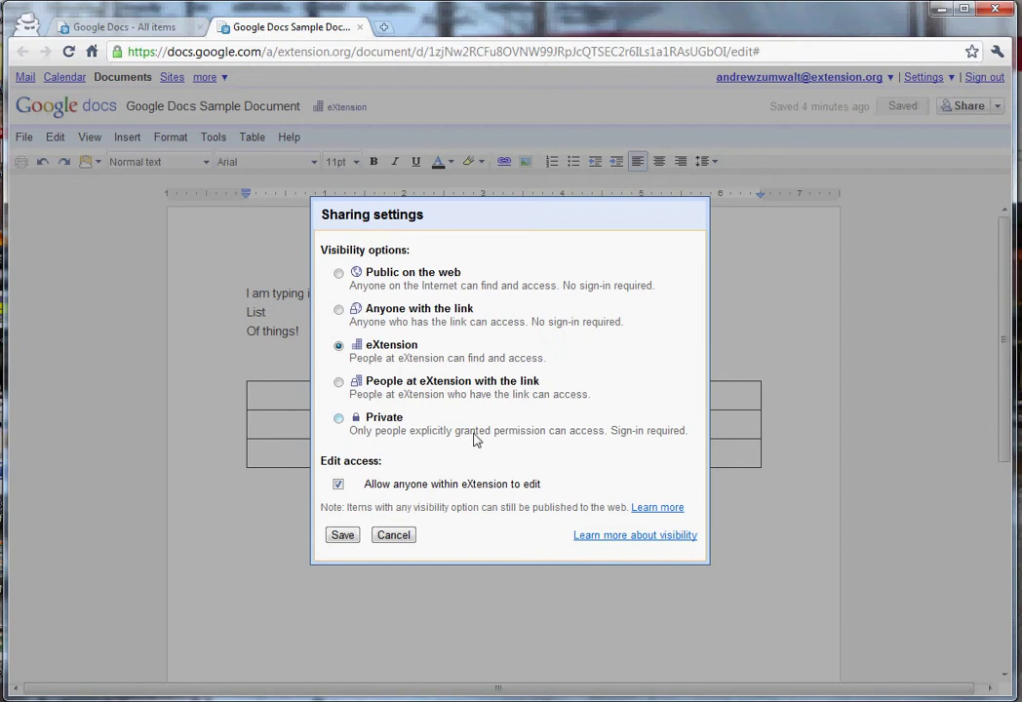
click(387, 386)
Set the visibility to eXtension with edit access for everyone in the organization turned off, and save it.
click(383, 351)
click(372, 485)
click(344, 538)
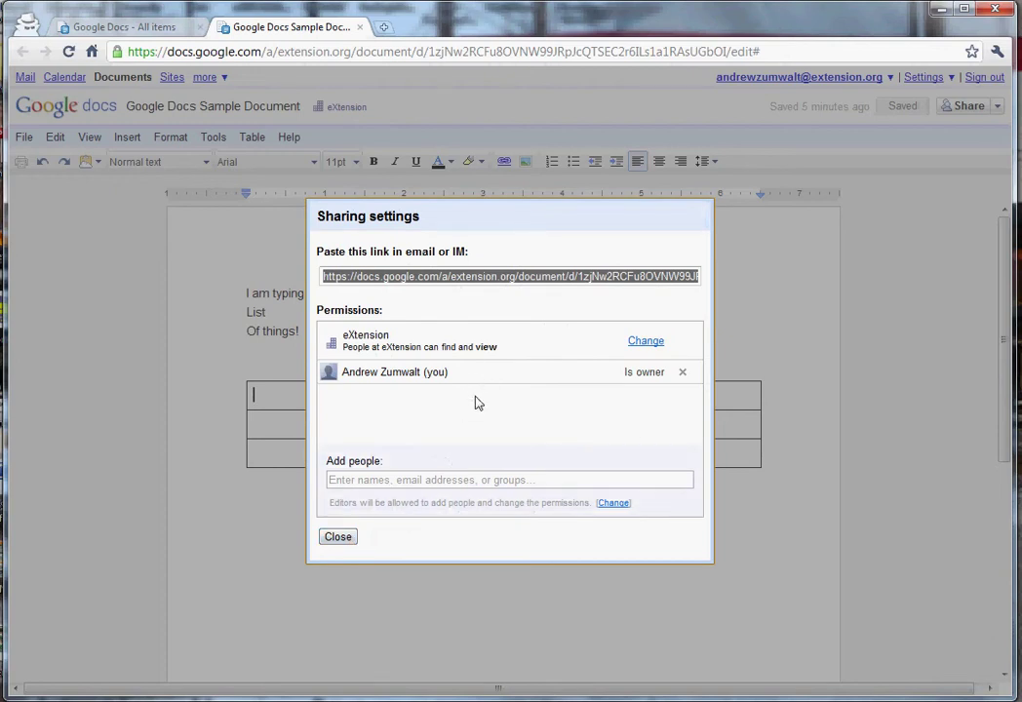
Look up a colleague by name under Add people and choose the suggested contact as an invitee.
click(427, 477)
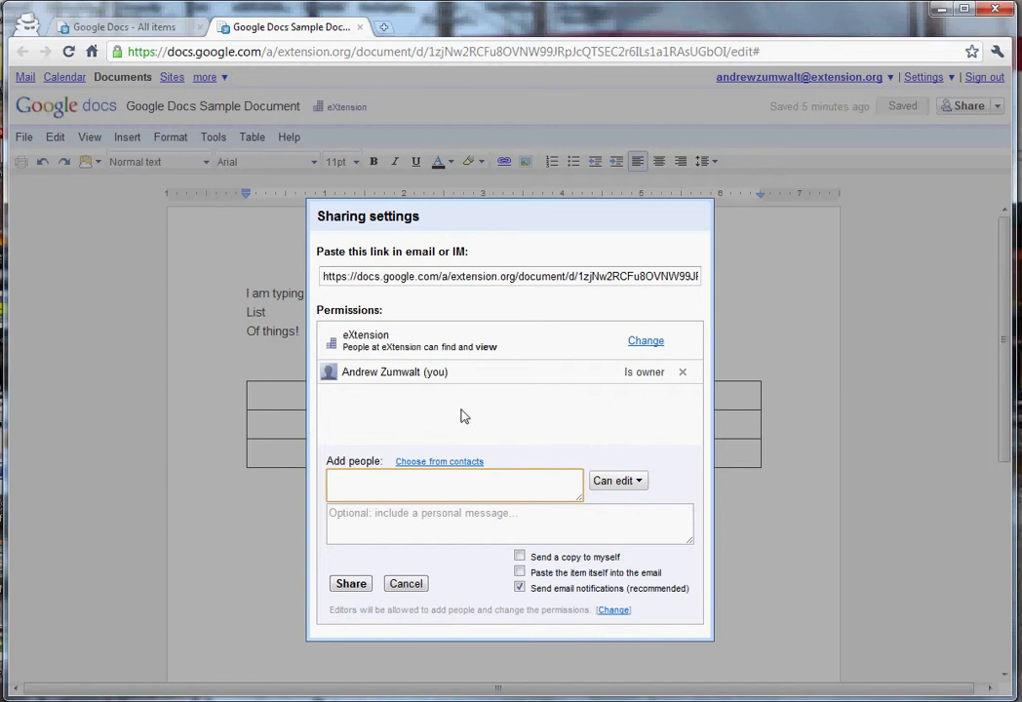
text(mic)
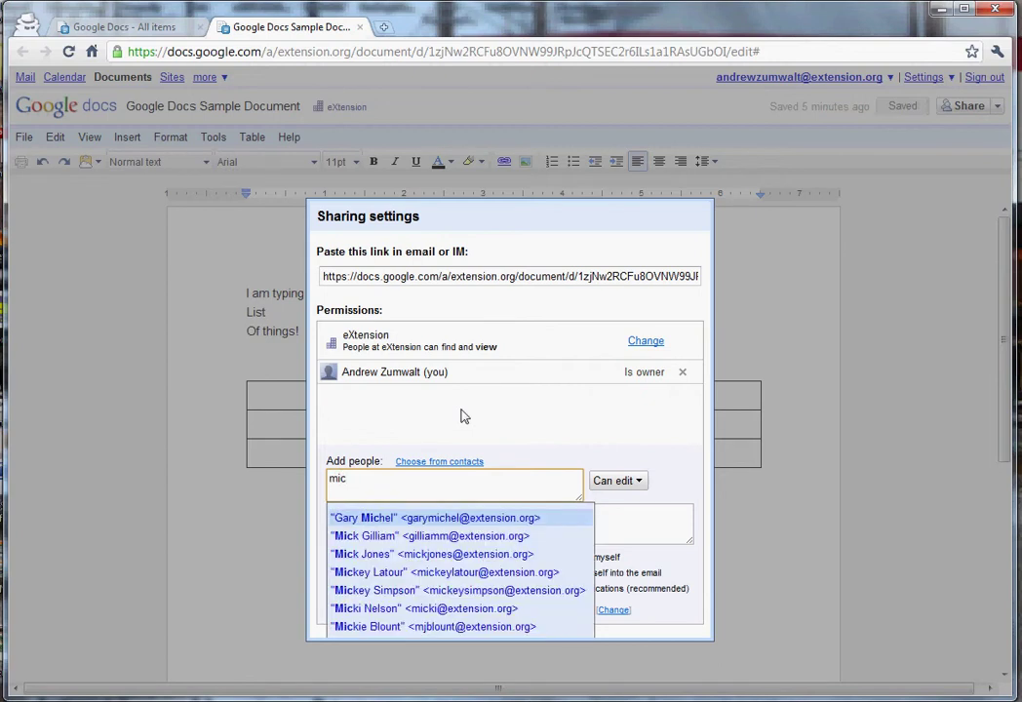
text(hael ra)
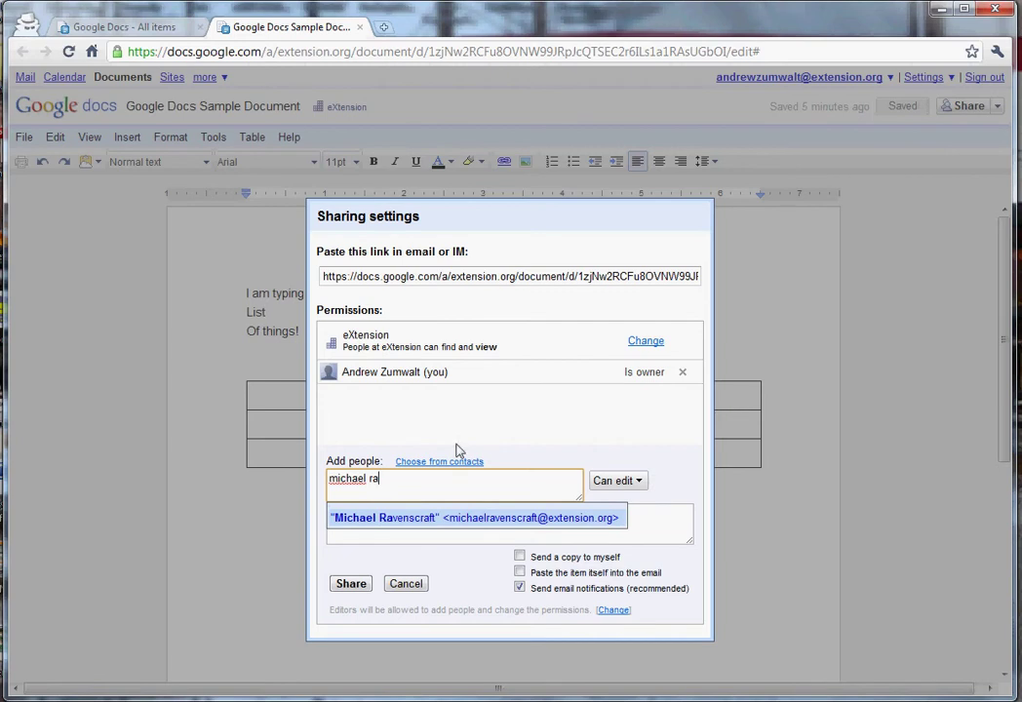
click(463, 519)
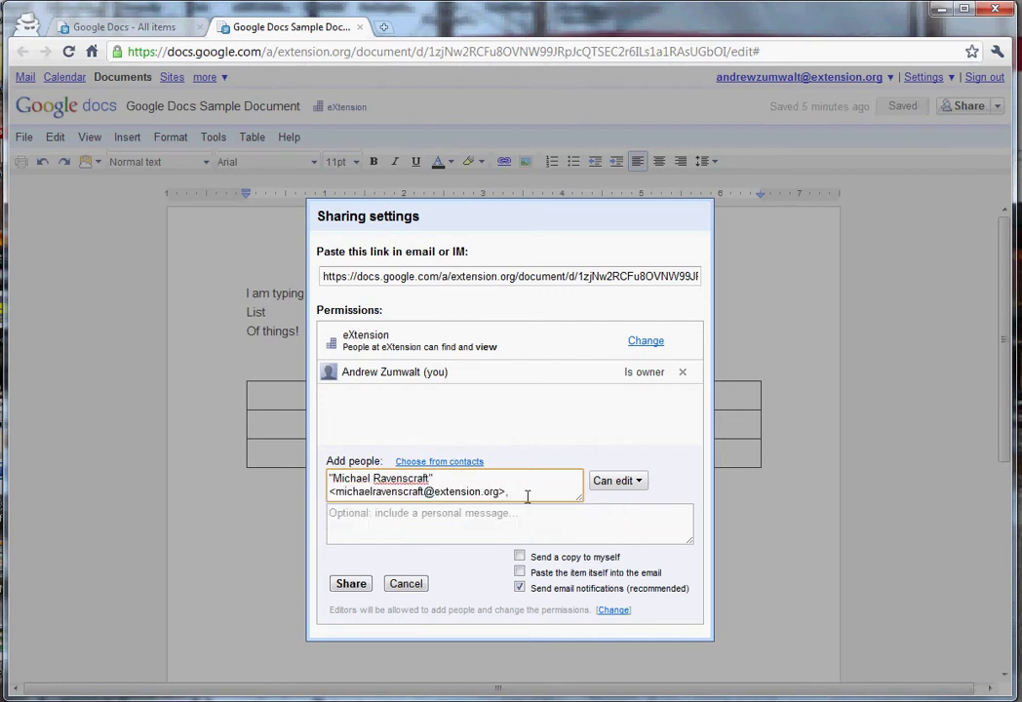
Add a second colleague to the invitation from the suggested contacts.
text(mi)
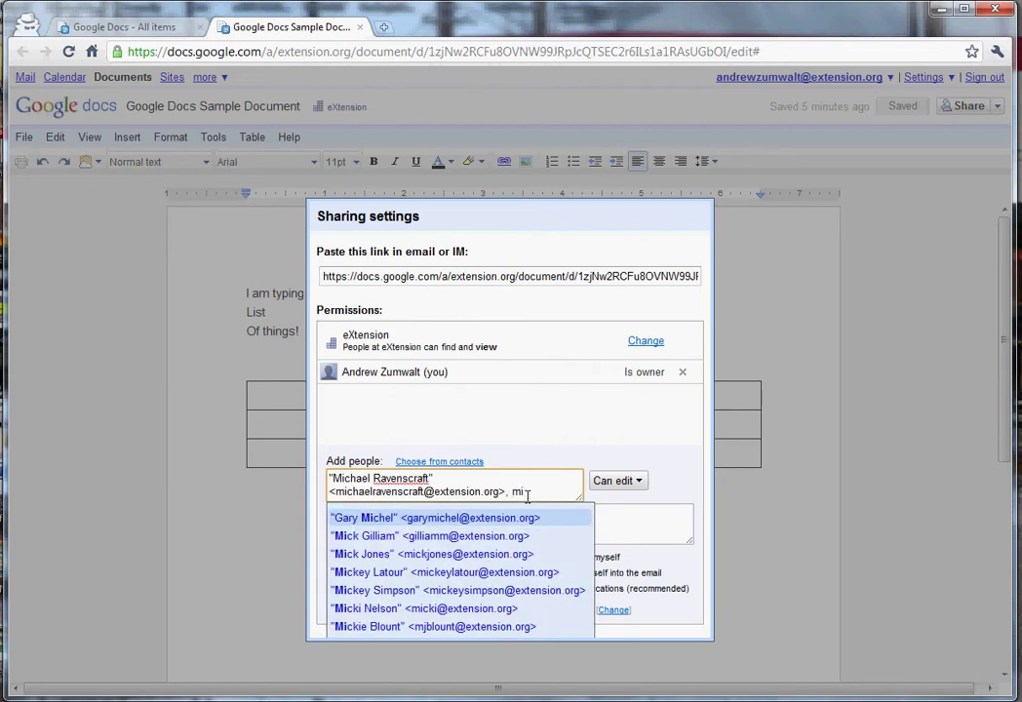
text(chael)
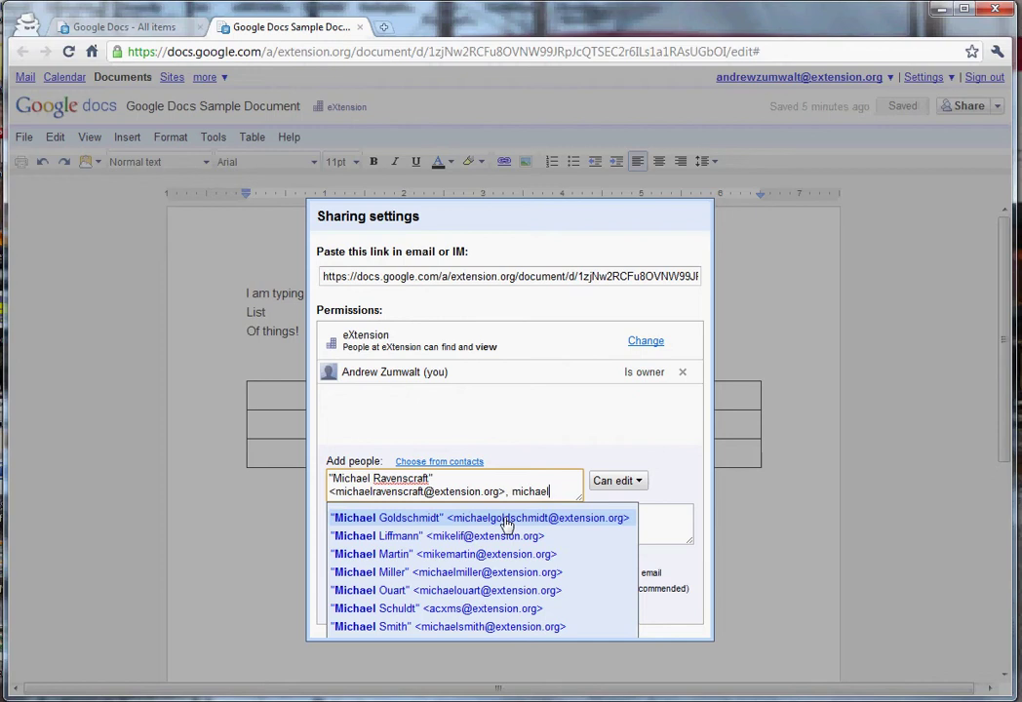
click(506, 526)
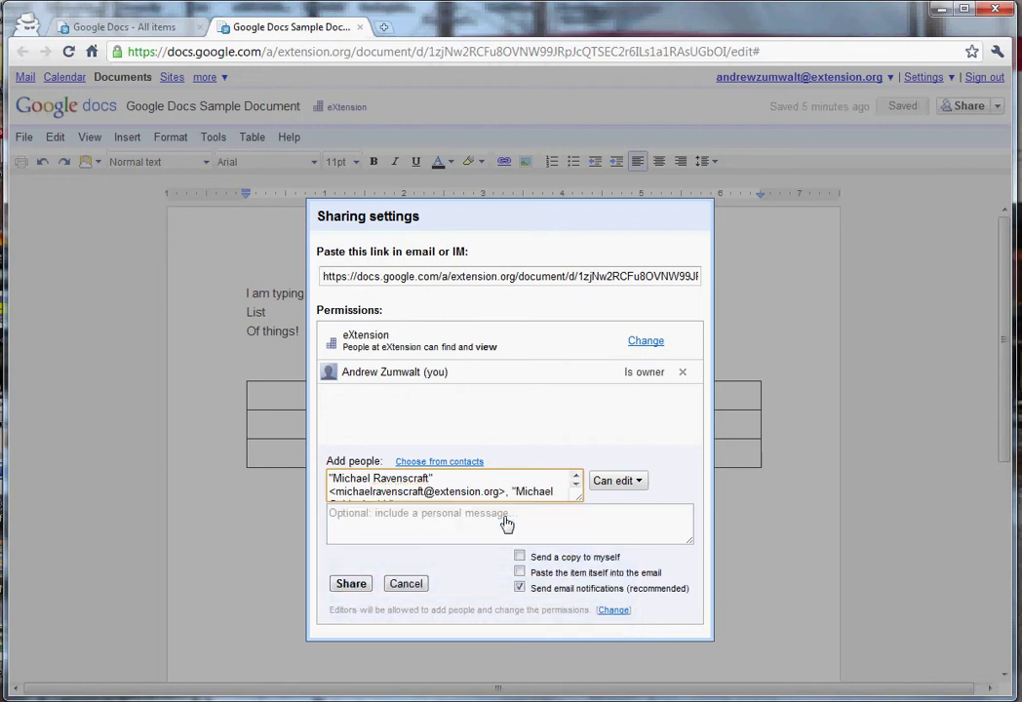
click(553, 490)
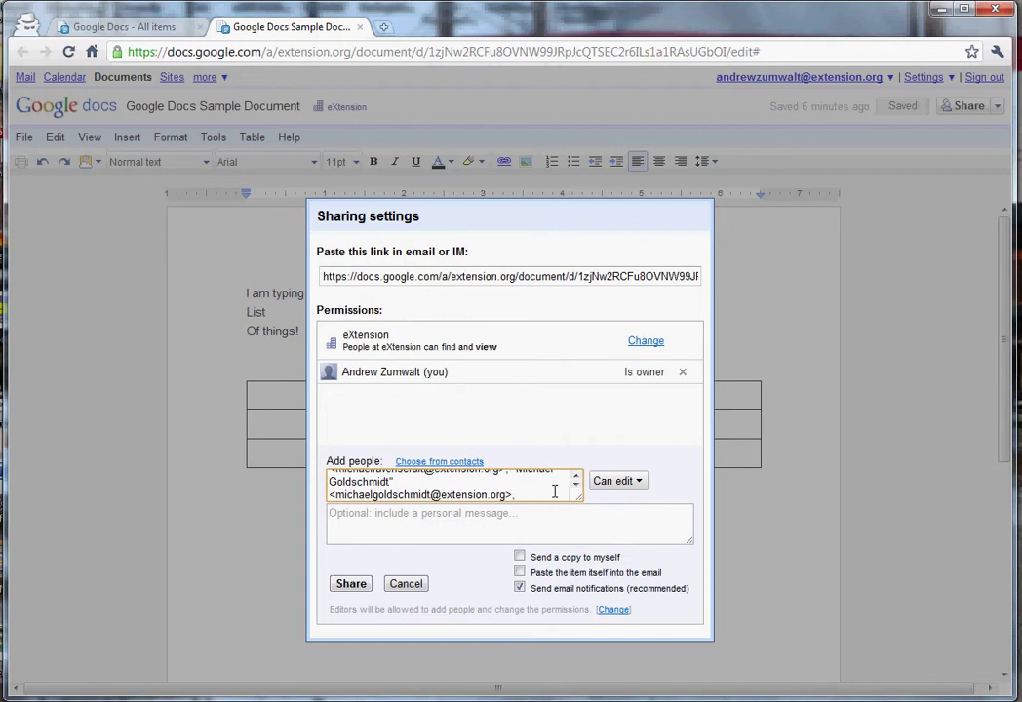
Look up a third contact by name for the invitation, and remove that unfinished entry again.
text(bar)
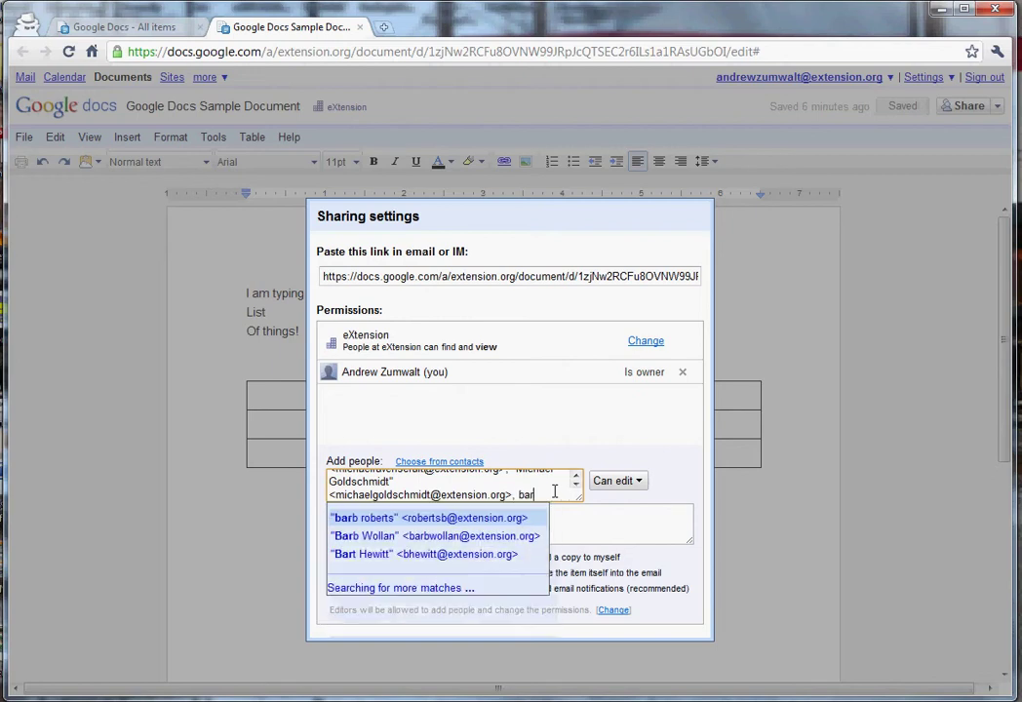
text(bara)
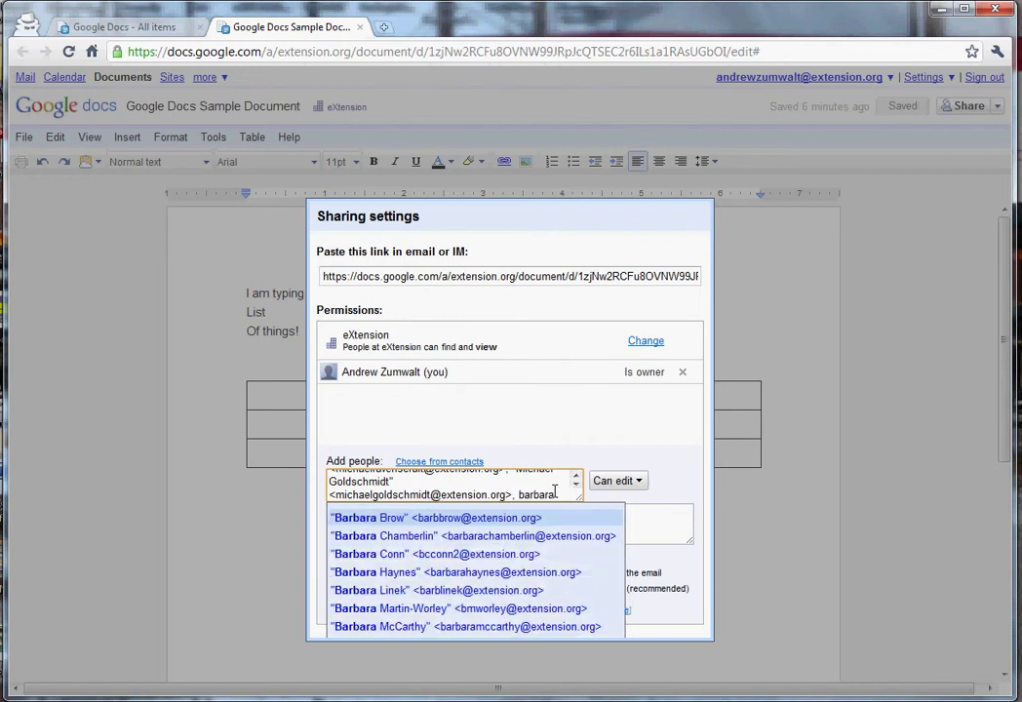
text( o)
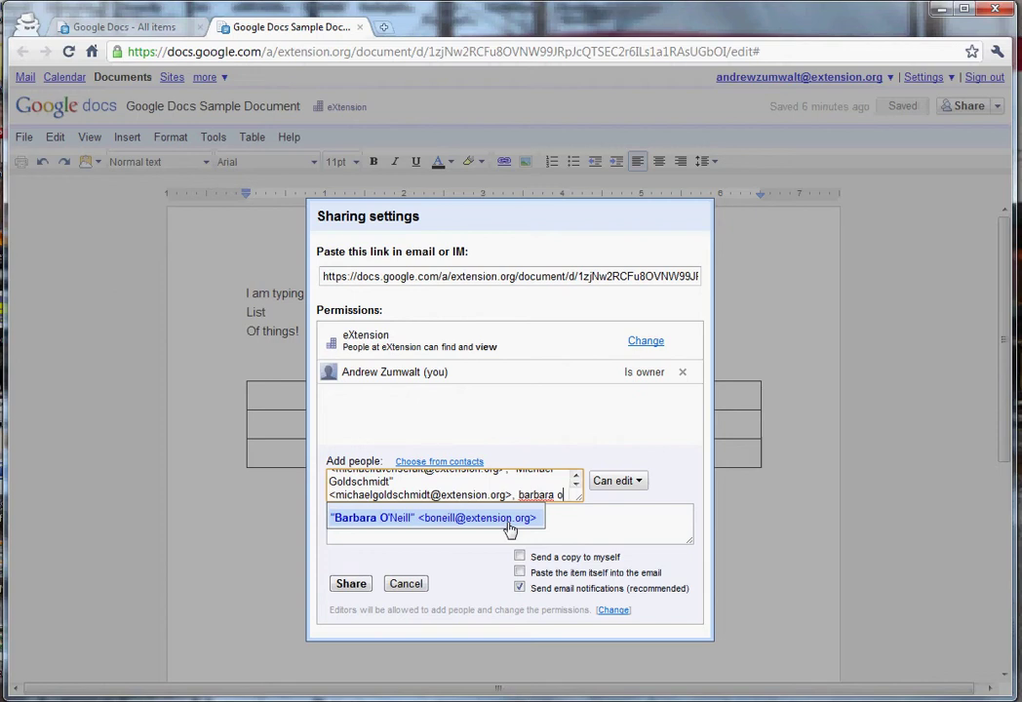
key(BackSpace)
key(BackSpace)
key(BackSpace)
key(BackSpace)
key(BackSpace)
key(BackSpace)
key(BackSpace)
key(BackSpace)
key(BackSpace)
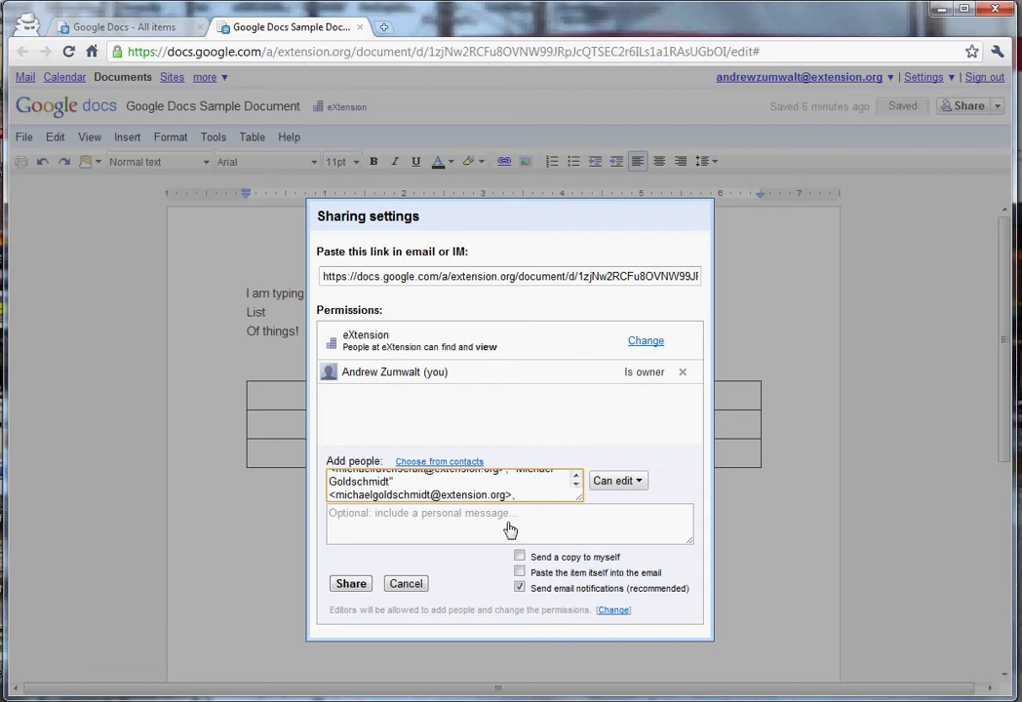
Try the optional personal message field and the options to send a copy to myself and paste the item into the email.
click(511, 527)
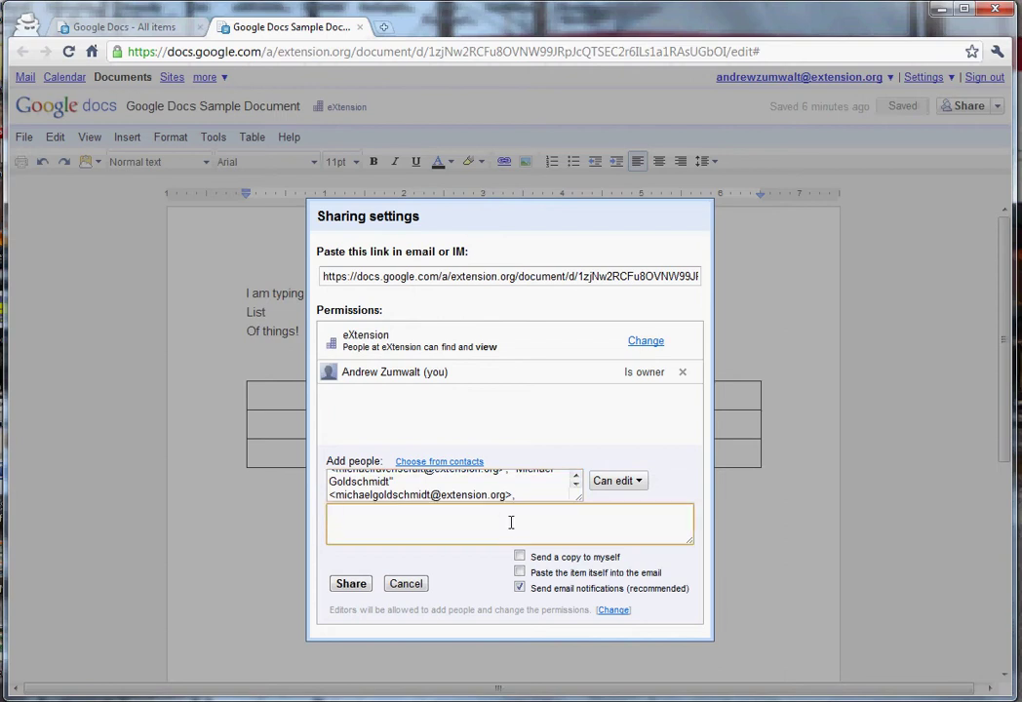
click(553, 560)
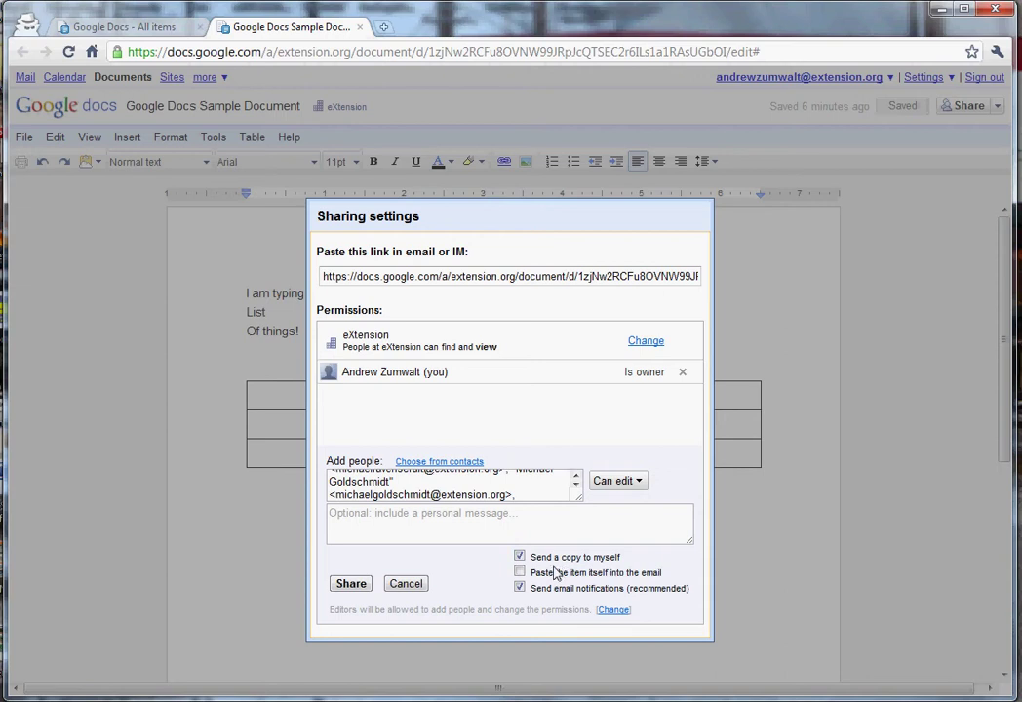
click(556, 576)
click(564, 559)
Switch the invitees' permission to Can view, and set it back to Can edit.
click(574, 477)
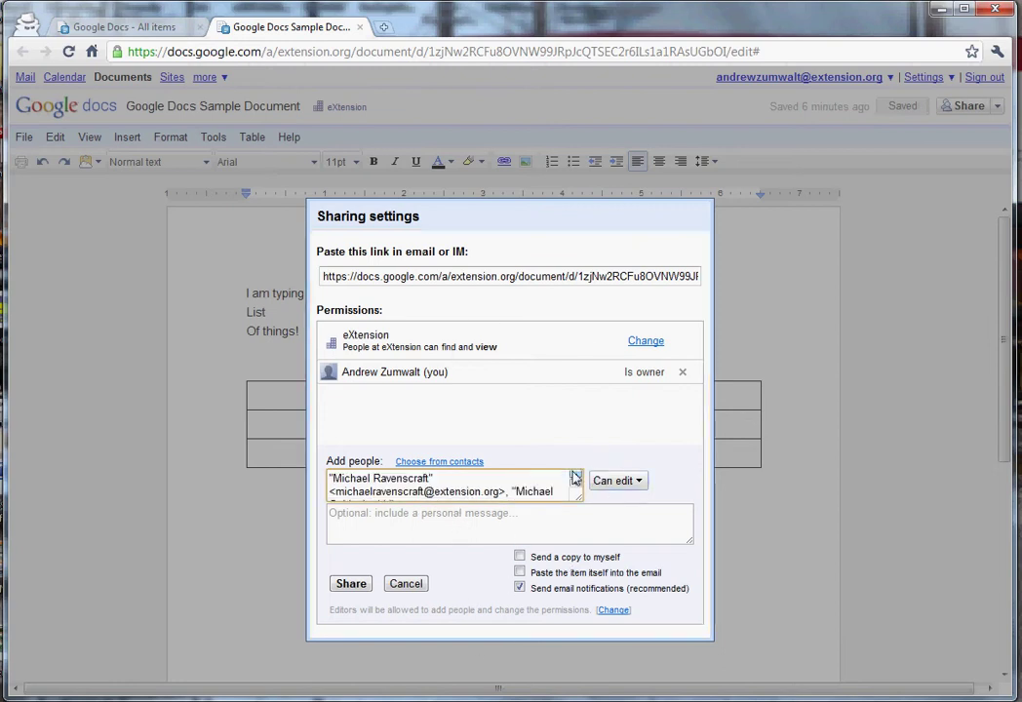
click(639, 482)
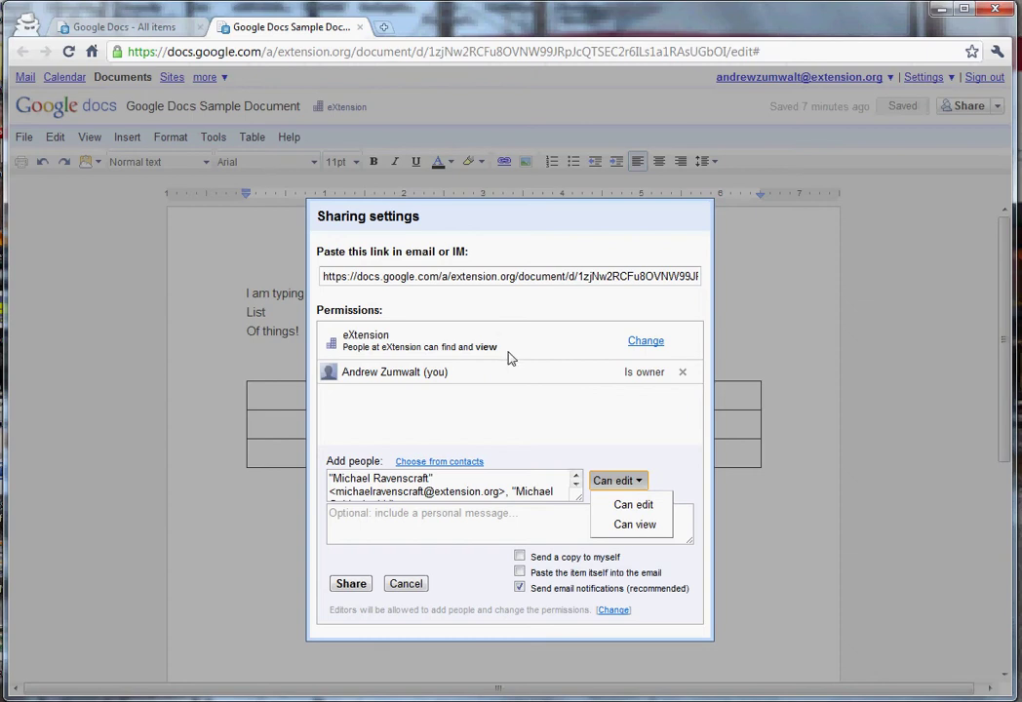
click(635, 525)
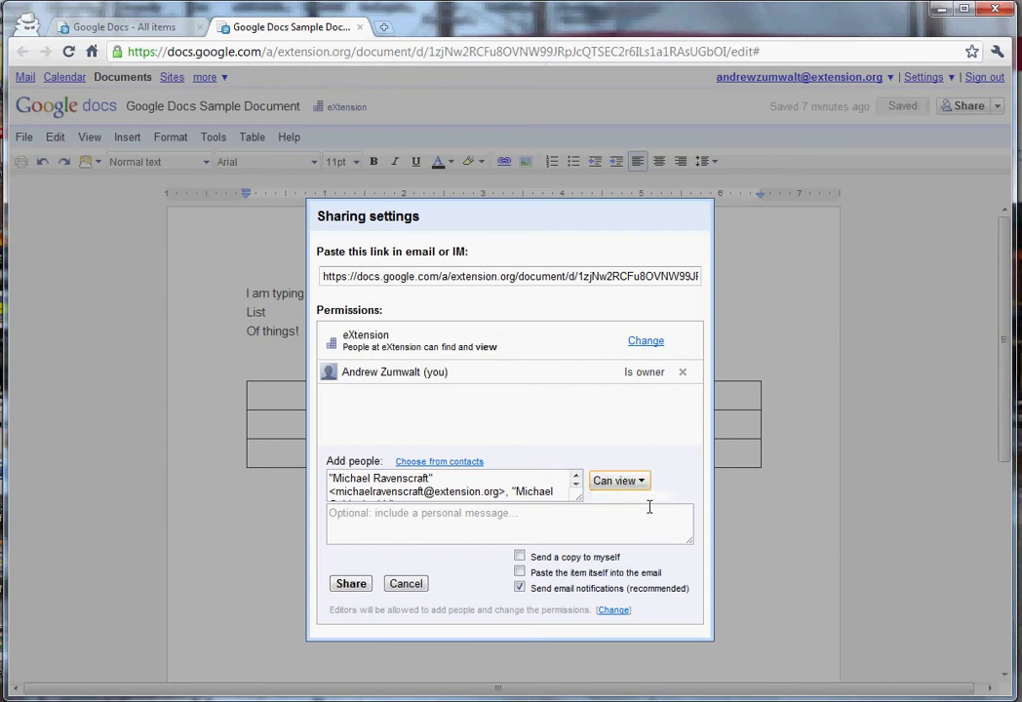
click(634, 481)
click(640, 506)
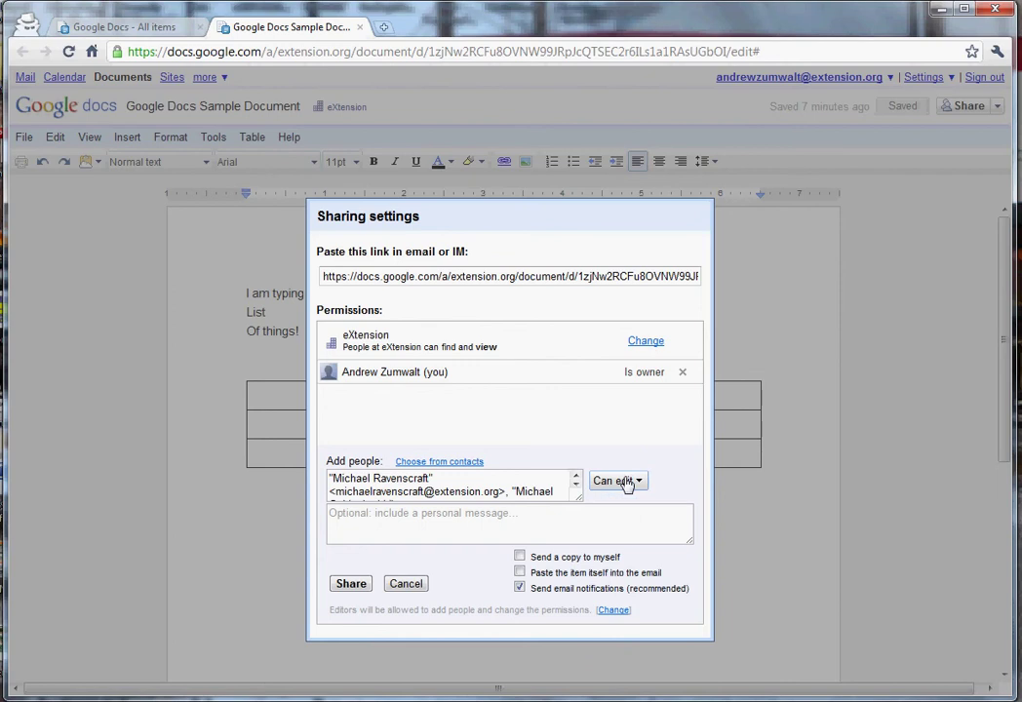
Resize the Add people field so that both invitees' full entries fit inside it.
click(576, 490)
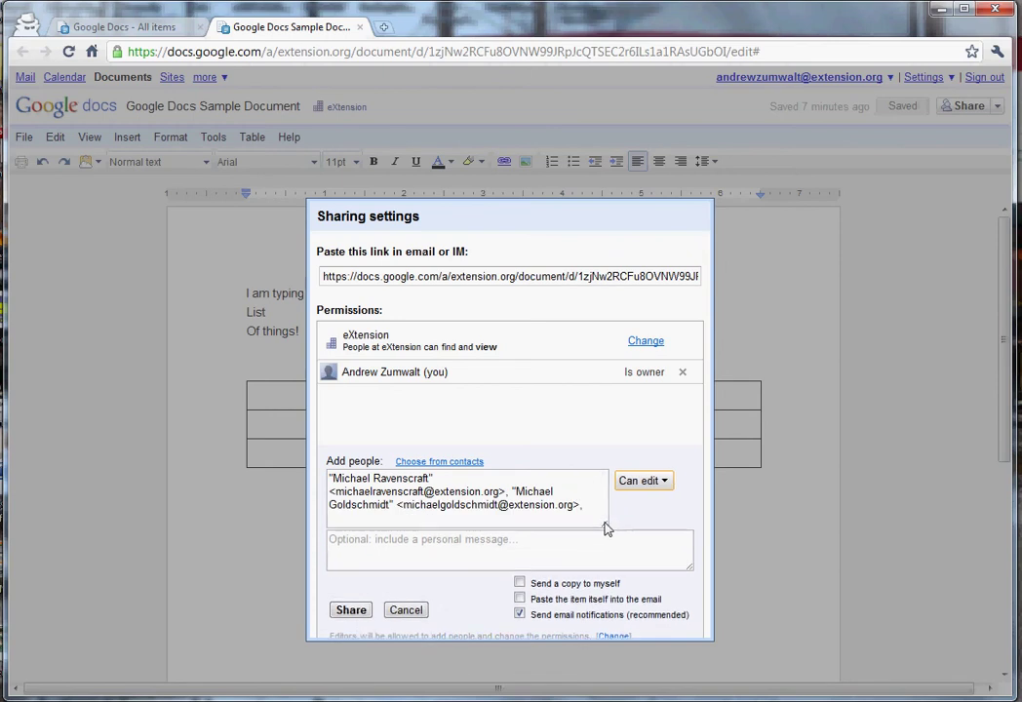
drag(607, 518, 635, 563)
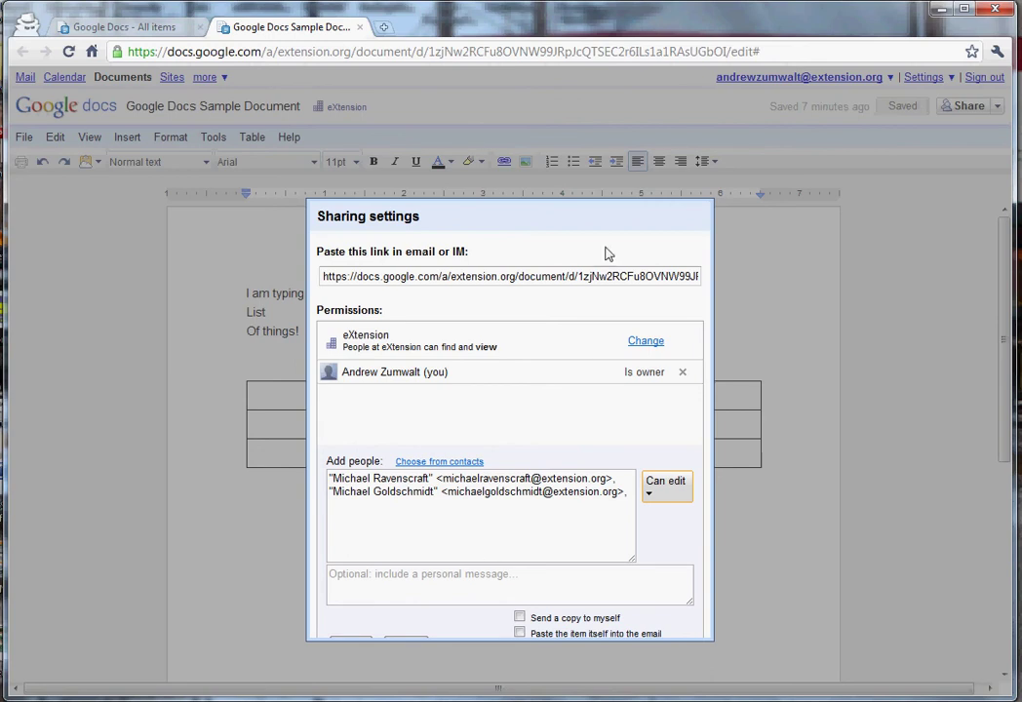
drag(632, 565, 632, 527)
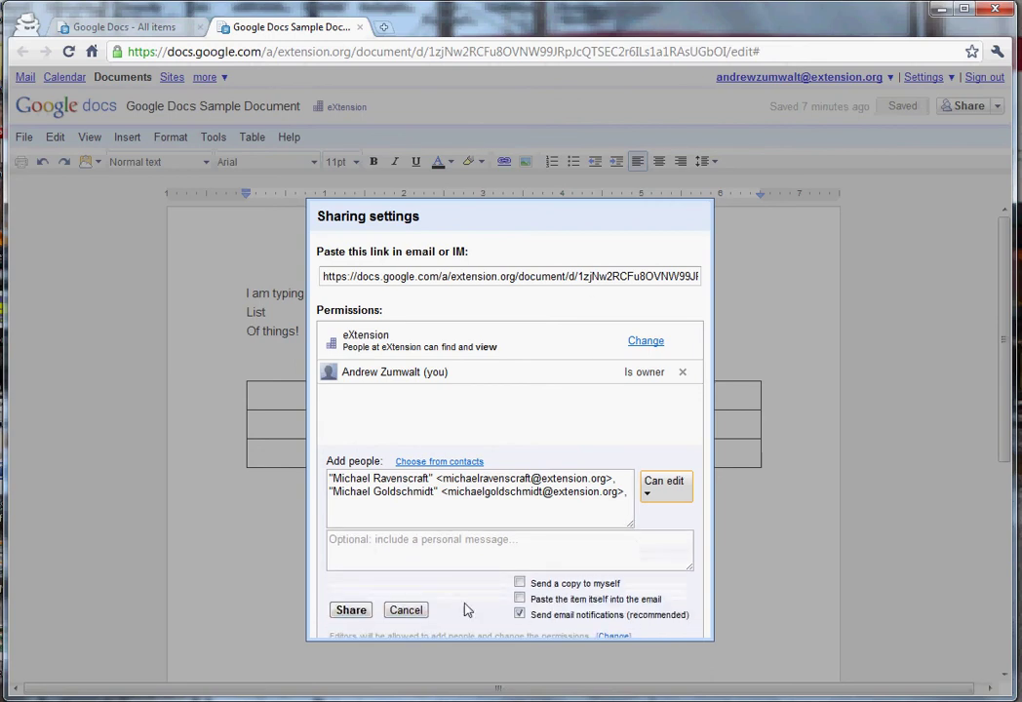
Cancel the invitation and close the sharing settings.
click(408, 611)
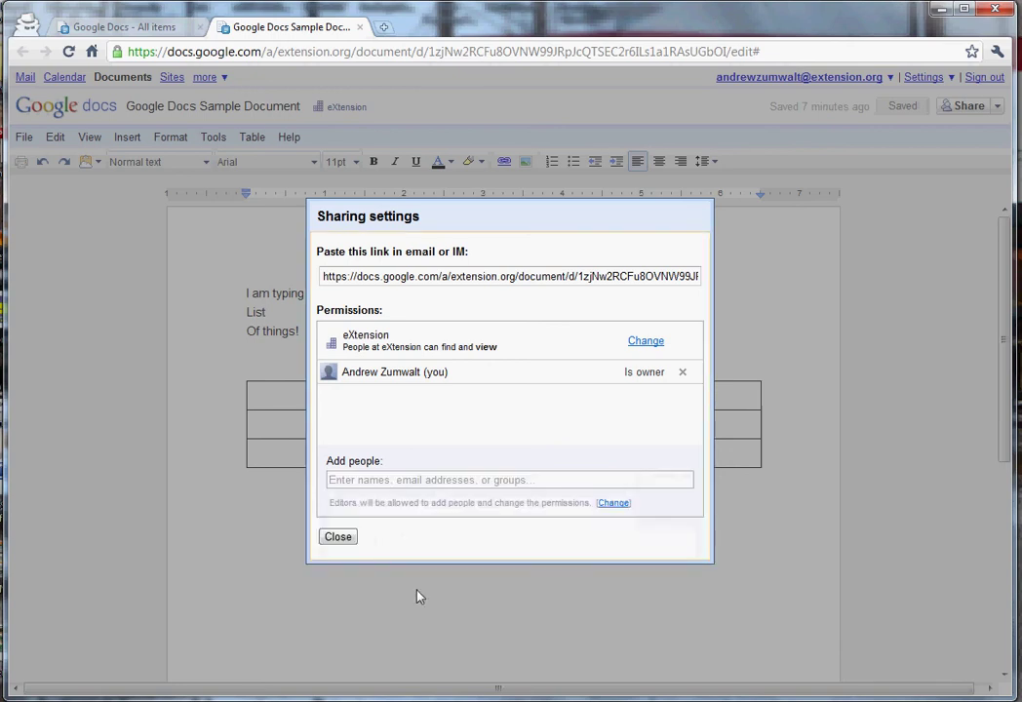
click(338, 538)
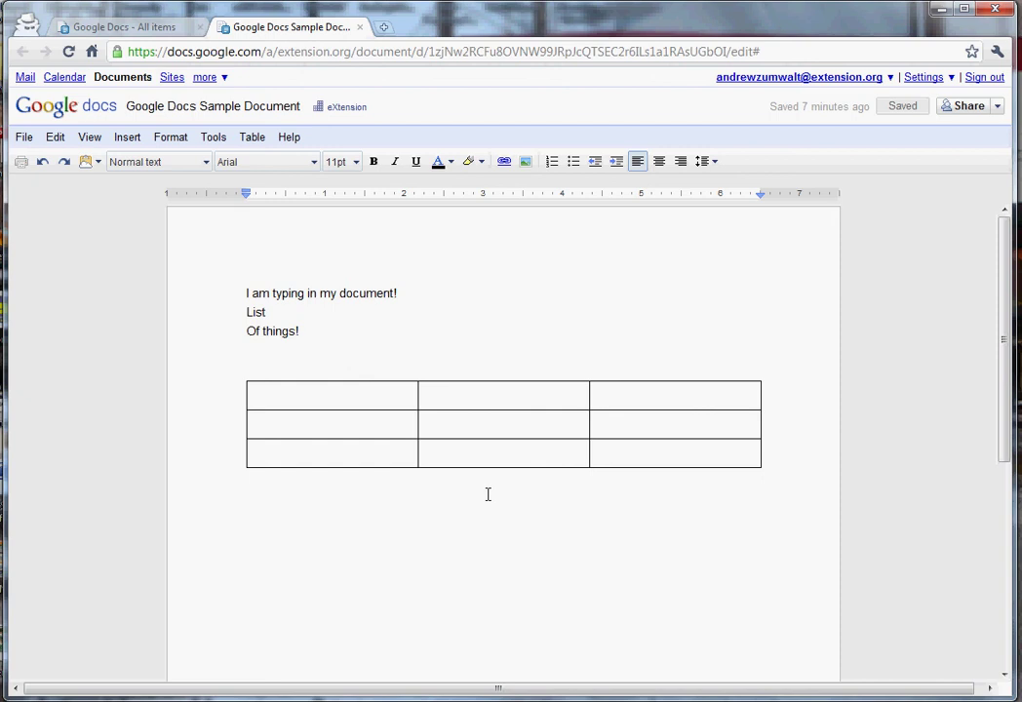